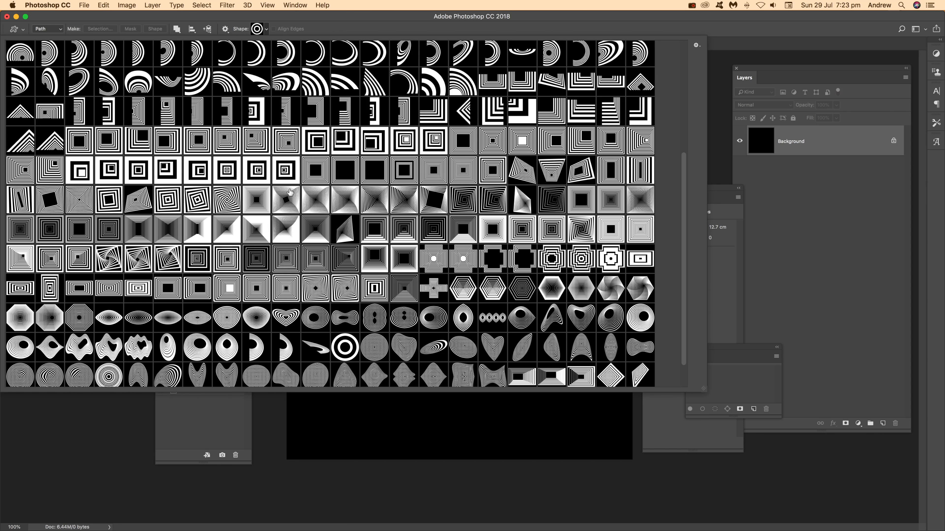
# Pick the bold concentric-rings custom shape and choose Path as its drawing mode
pyautogui.click(345, 344)
pyautogui.click(732, 26)
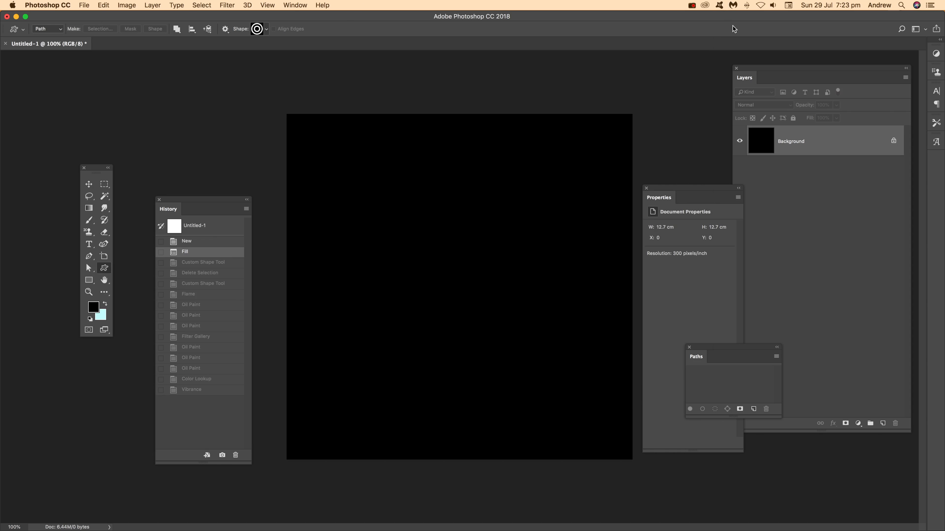
pyautogui.click(45, 30)
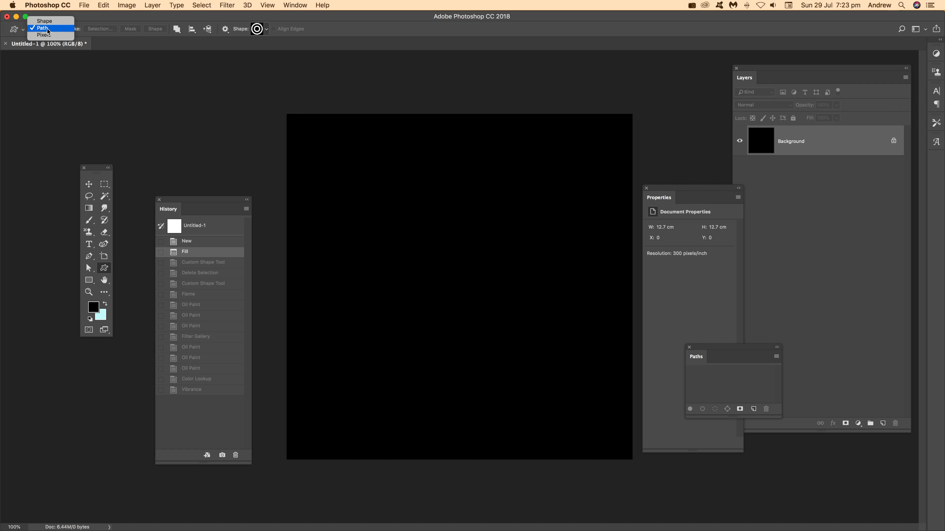
pyautogui.click(48, 30)
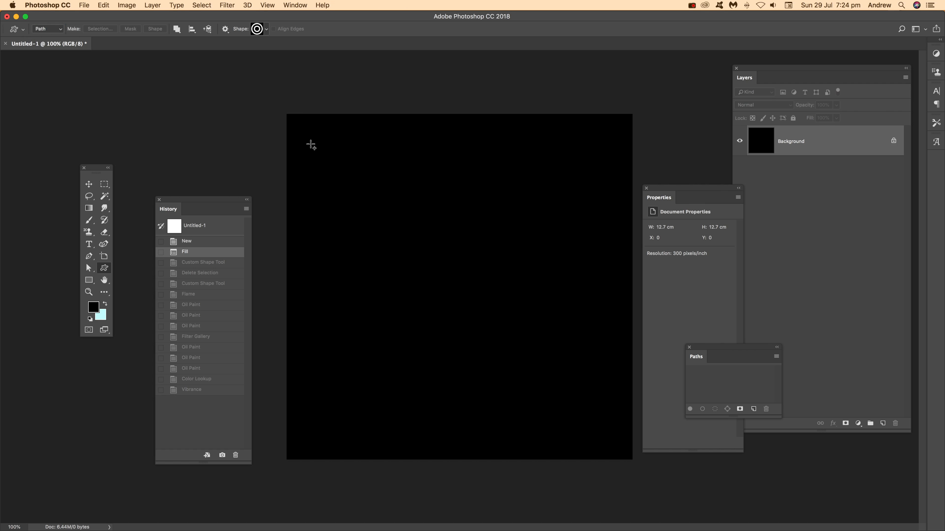
pyautogui.click(104, 5)
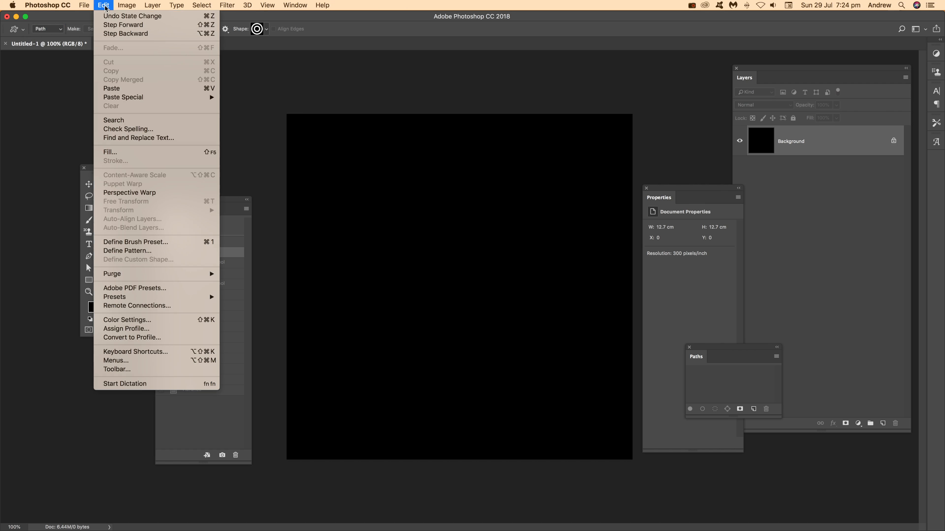
pyautogui.click(123, 152)
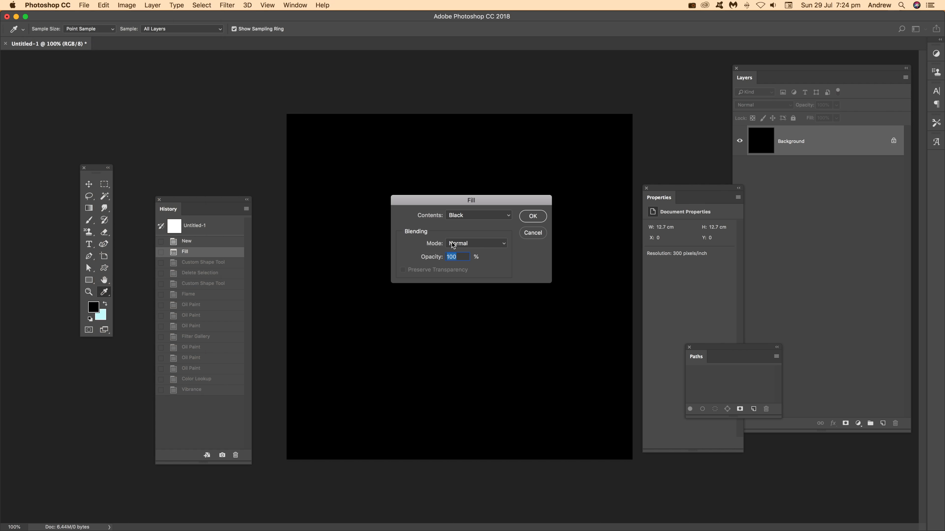
pyautogui.click(533, 237)
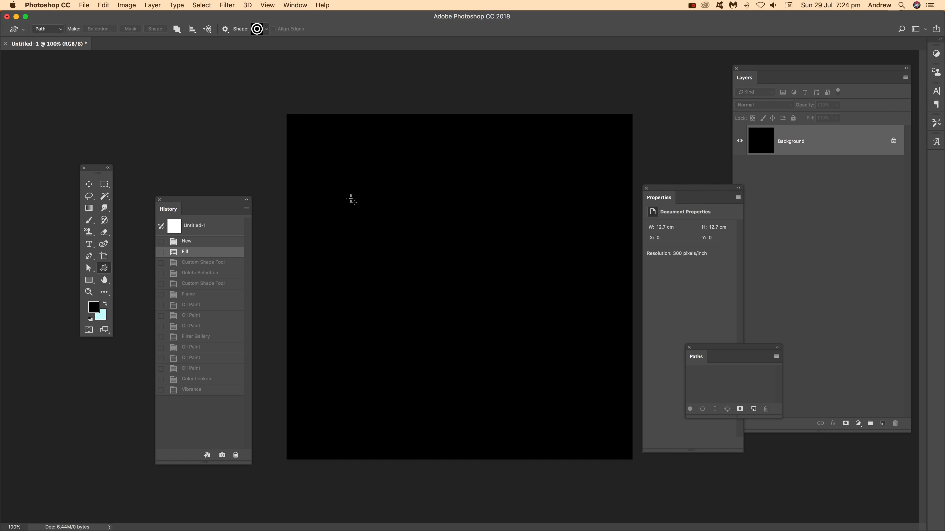
# Draw the concentric-rings path across most of the black canvas and open the Flame render filter for it
pyautogui.moveTo(319, 152); pyautogui.dragTo(595, 433)
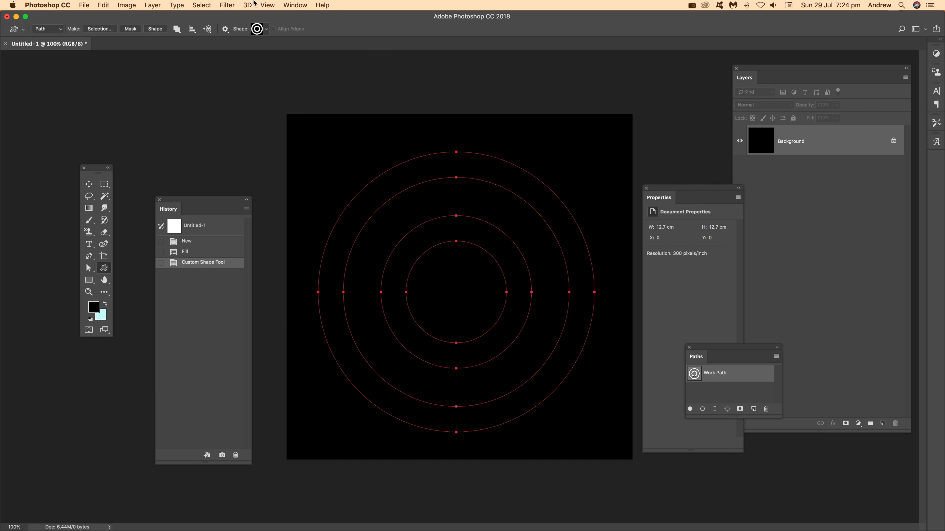
pyautogui.click(227, 5)
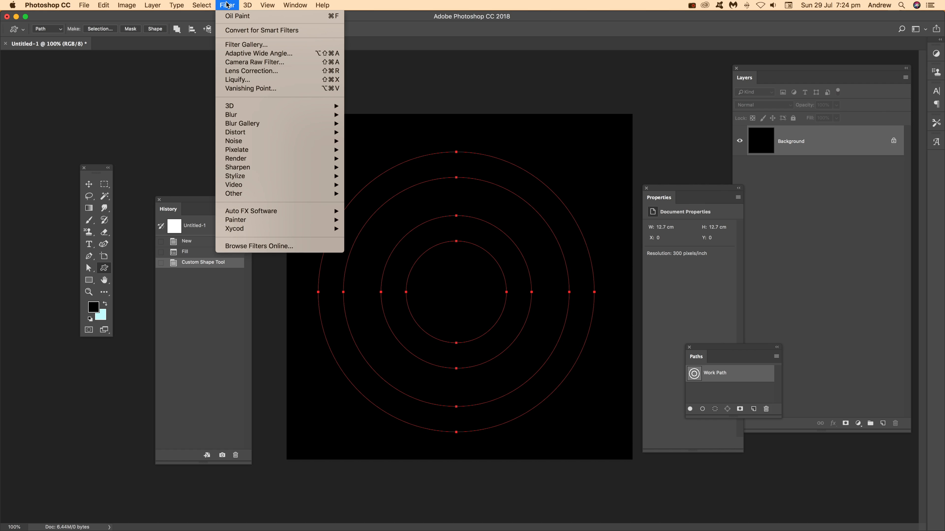
pyautogui.moveTo(248, 161)
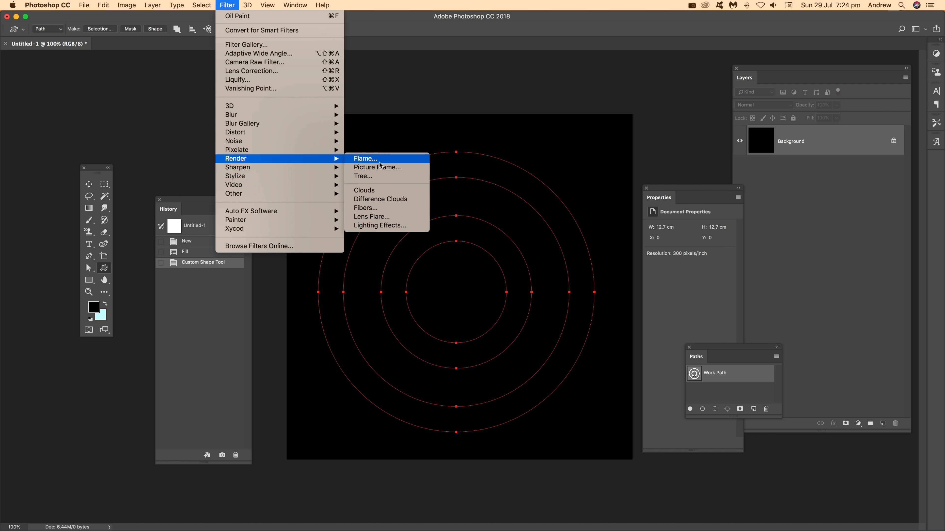
pyautogui.click(394, 162)
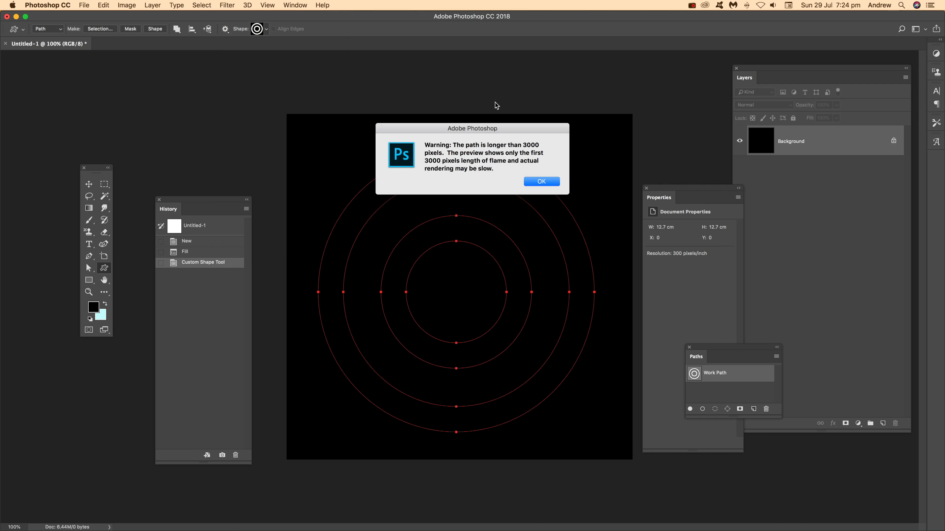
pyautogui.click(542, 182)
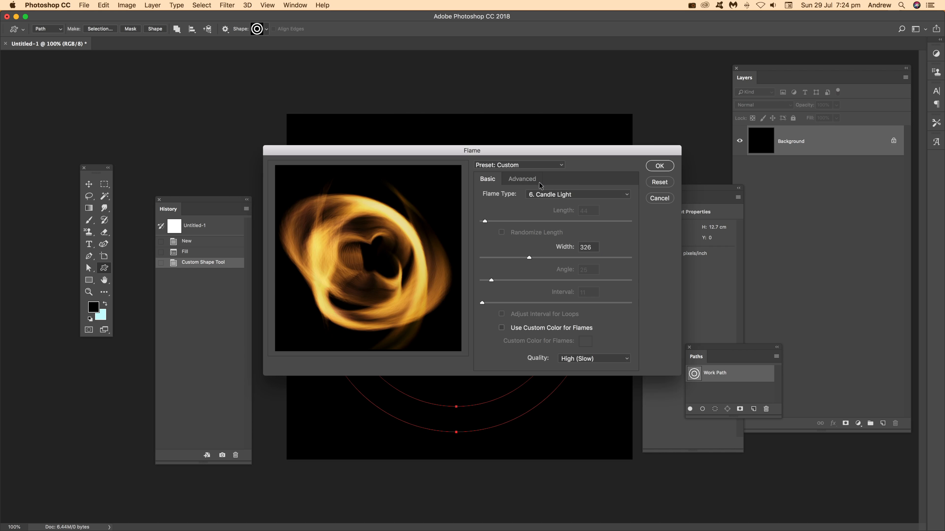
pyautogui.moveTo(455, 153); pyautogui.dragTo(639, 149)
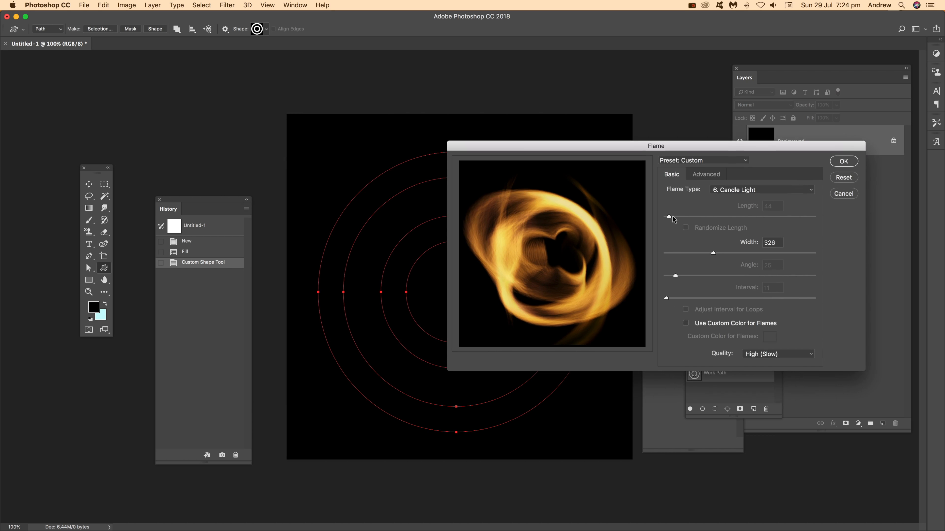
# Try the One Flame Along Path flame type and switch the type back to Candle Light
pyautogui.click(736, 192)
pyautogui.click(734, 199)
pyautogui.click(736, 190)
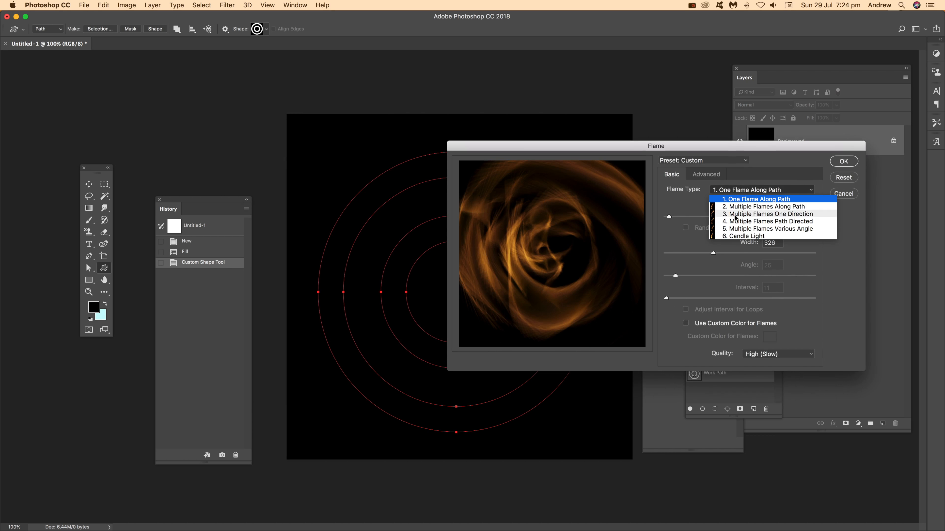
pyautogui.click(735, 237)
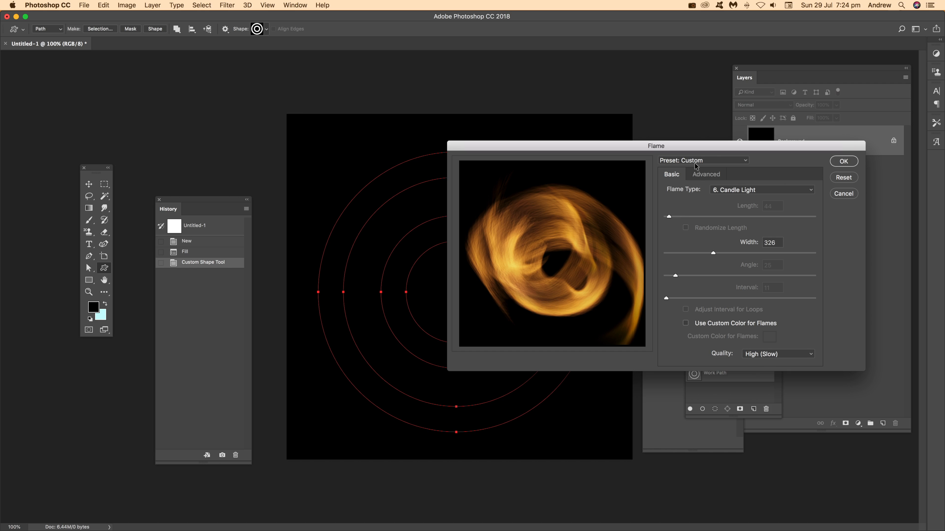
# Try the Flat flame style in the advanced flame settings and set the style back to Normal
pyautogui.click(705, 174)
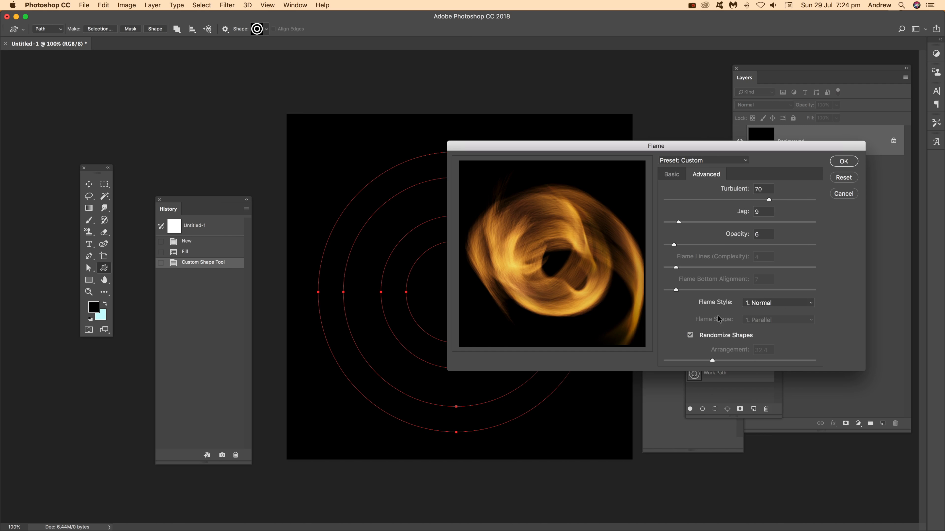
pyautogui.click(752, 307)
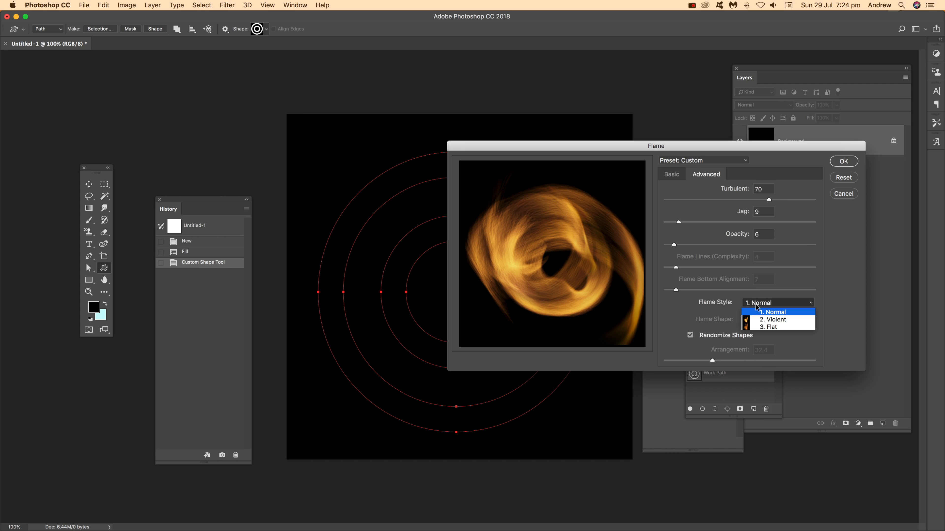
pyautogui.click(765, 327)
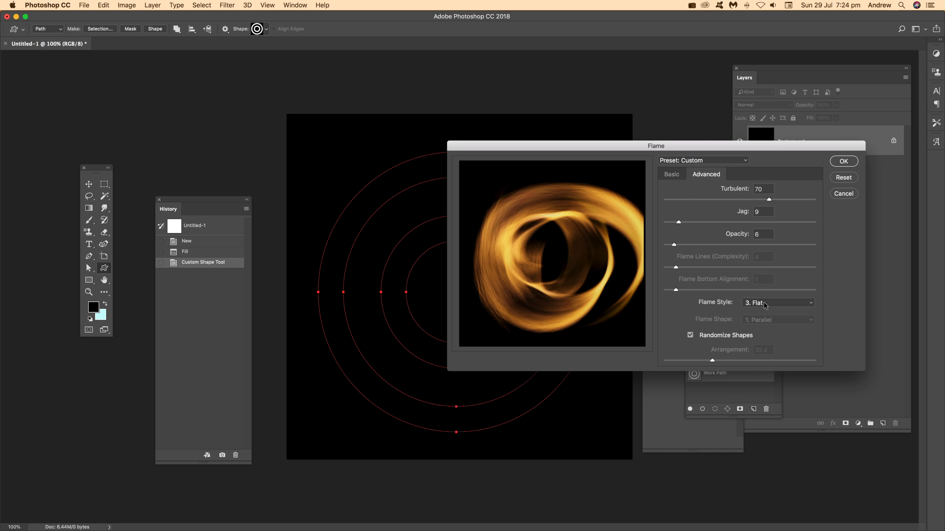
pyautogui.click(764, 304)
pyautogui.click(767, 313)
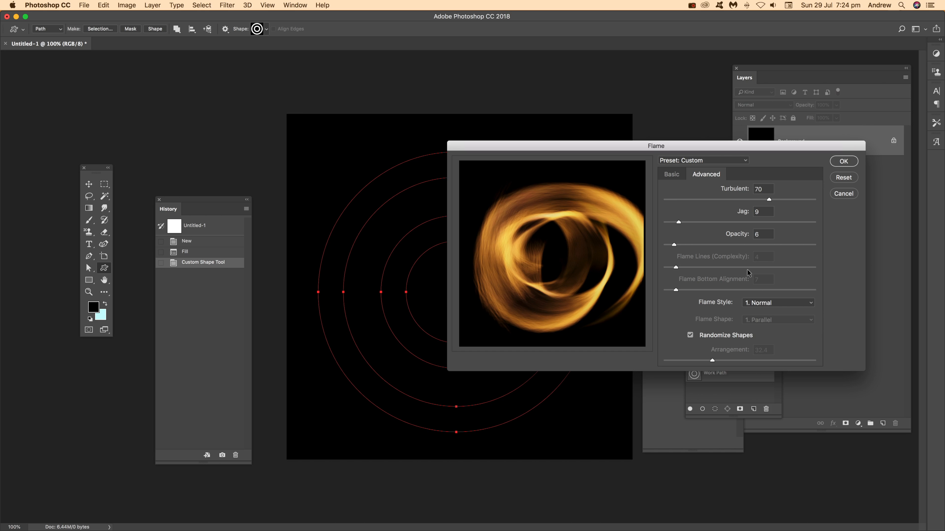
# Set the flame's Jag to 13 and render the flame along the rings path
pyautogui.click(691, 222)
pyautogui.click(678, 223)
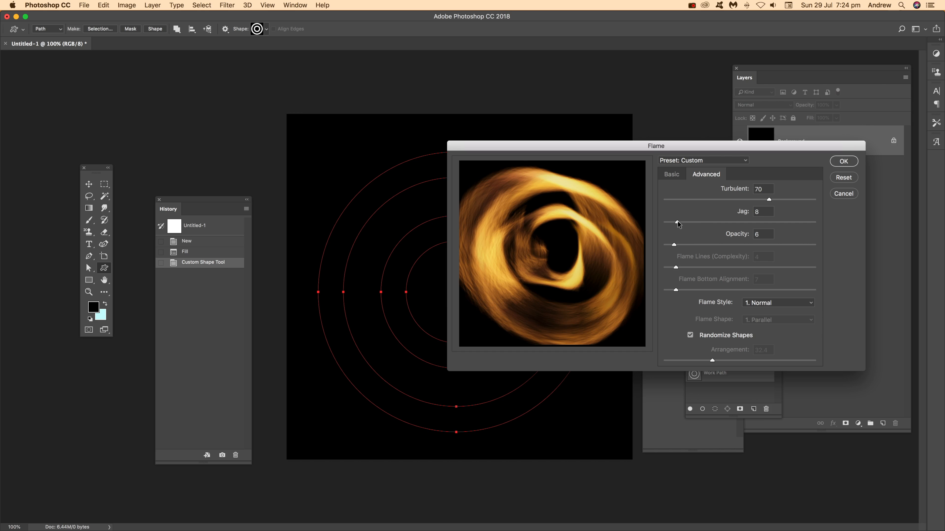
pyautogui.click(695, 223)
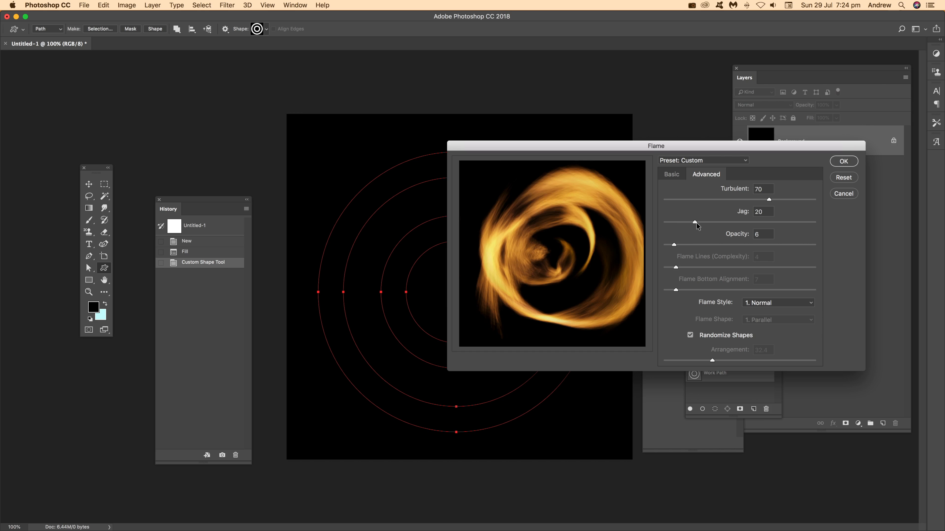
pyautogui.moveTo(686, 222); pyautogui.dragTo(683, 222)
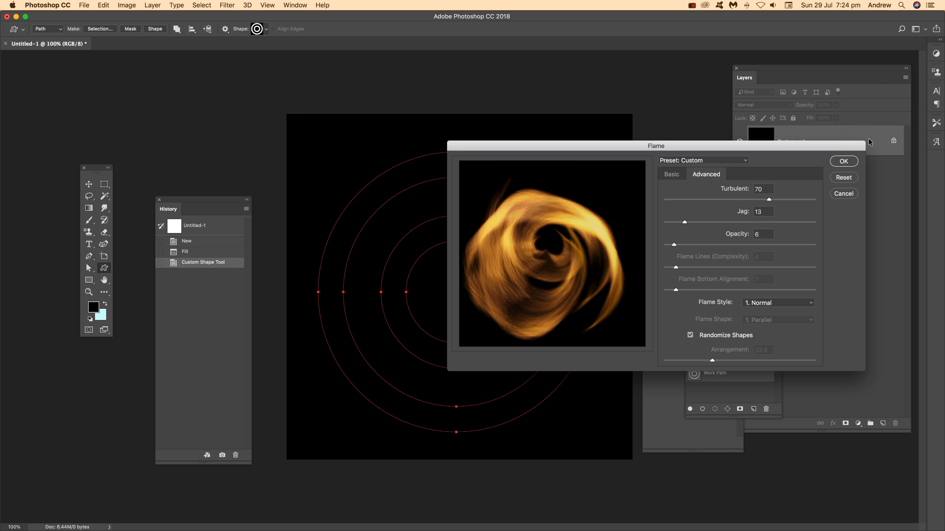
pyautogui.click(844, 161)
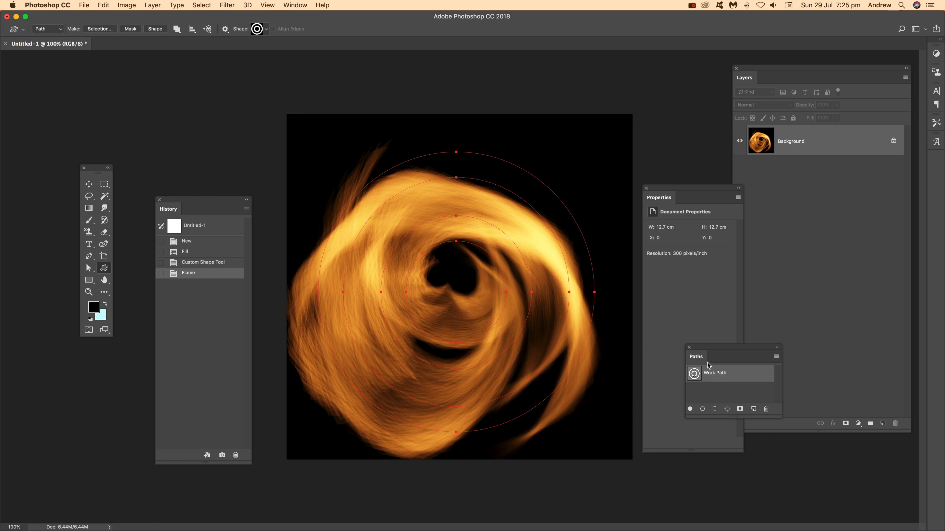
# Deselect the work path so its outline is hidden on the canvas
pyautogui.click(294, 6)
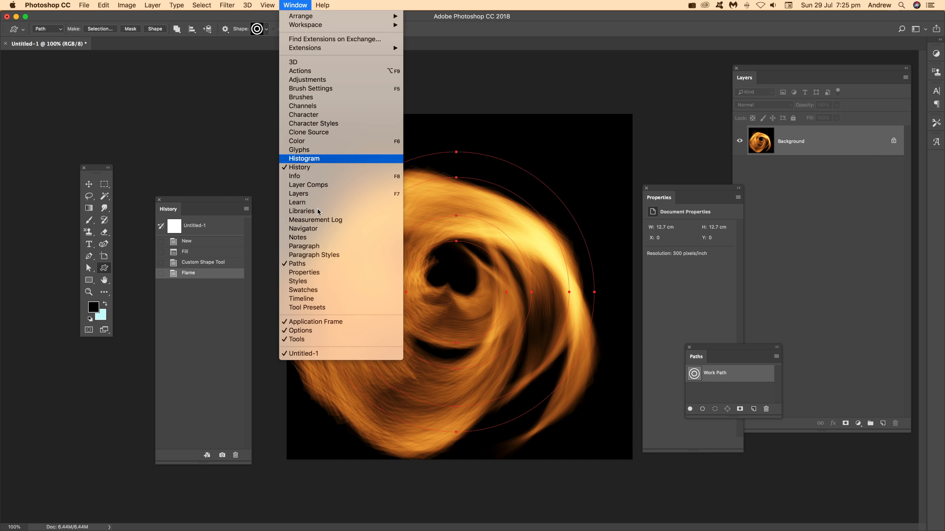
pyautogui.click(746, 412)
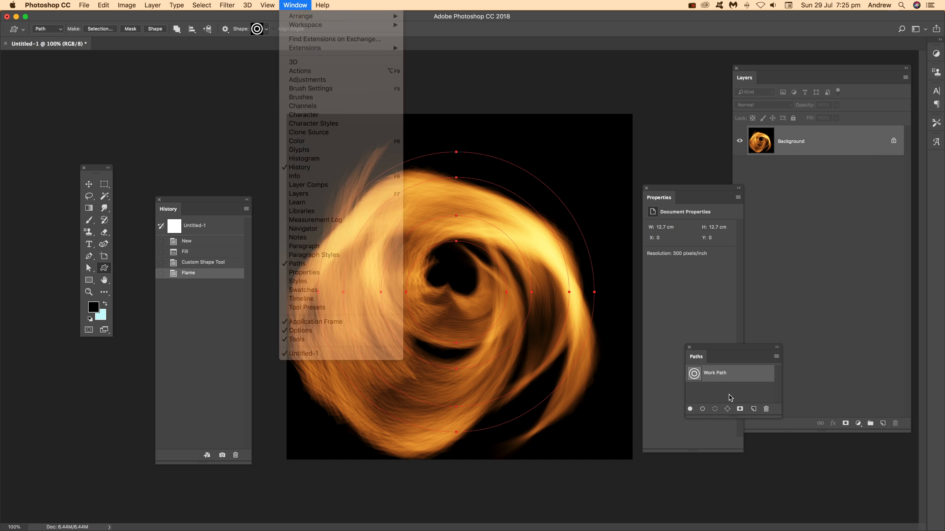
pyautogui.click(731, 395)
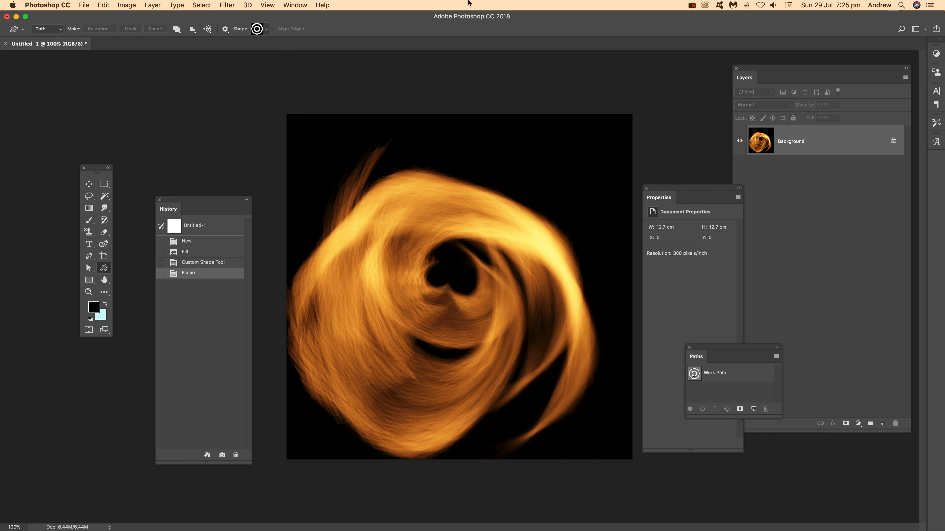
# Apply the Oil Paint filter to the flame with stylization 9.5, cleanliness 8.9, scale 5.8, bristle detail 10.0 and lighting off
pyautogui.click(229, 5)
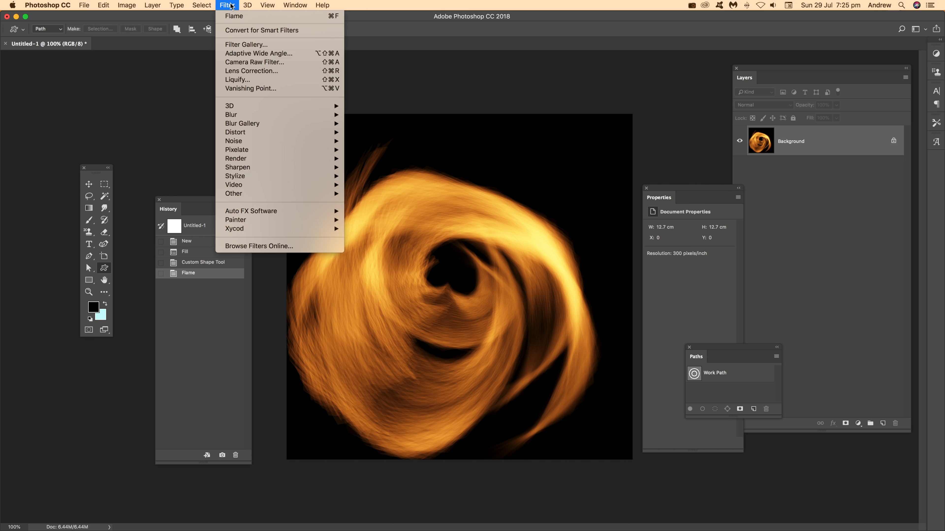
pyautogui.moveTo(279, 176)
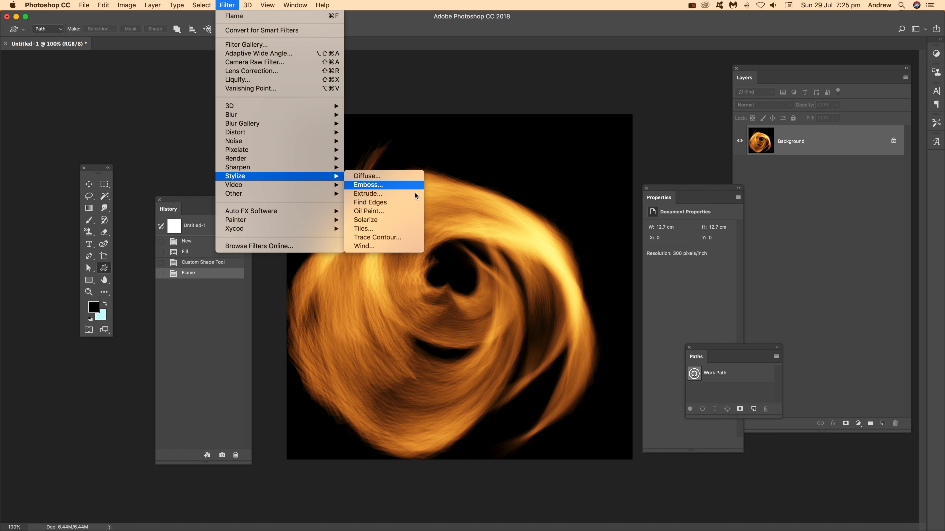
pyautogui.click(387, 213)
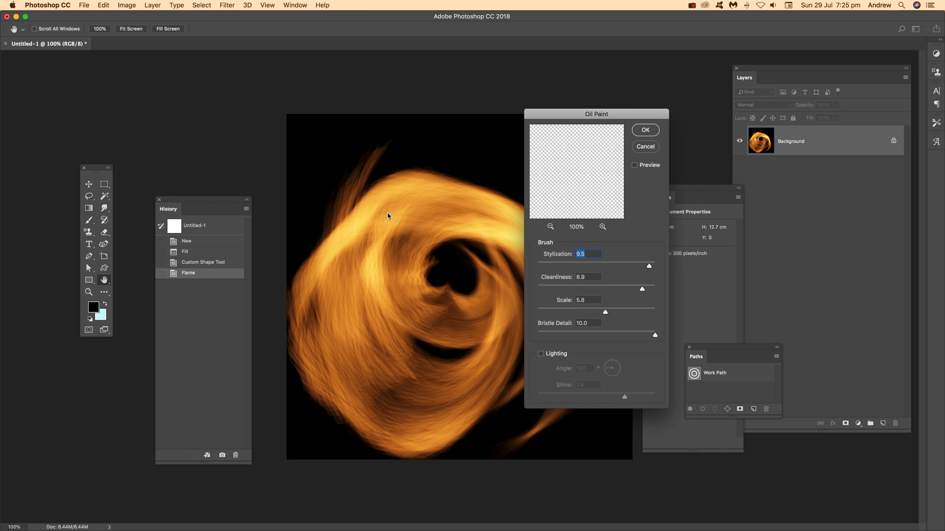
pyautogui.click(646, 130)
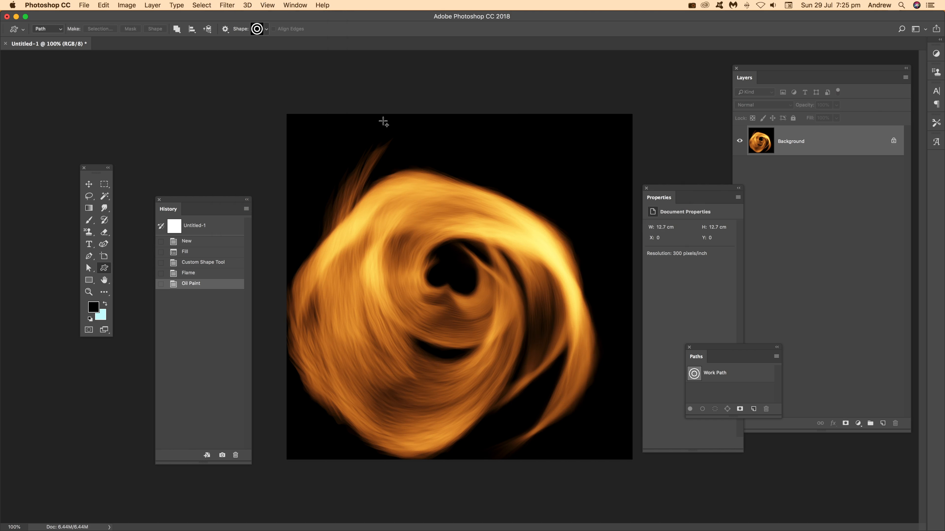
# Apply the Oil Paint filter to the flame a second time with the same brush settings
pyautogui.click(225, 6)
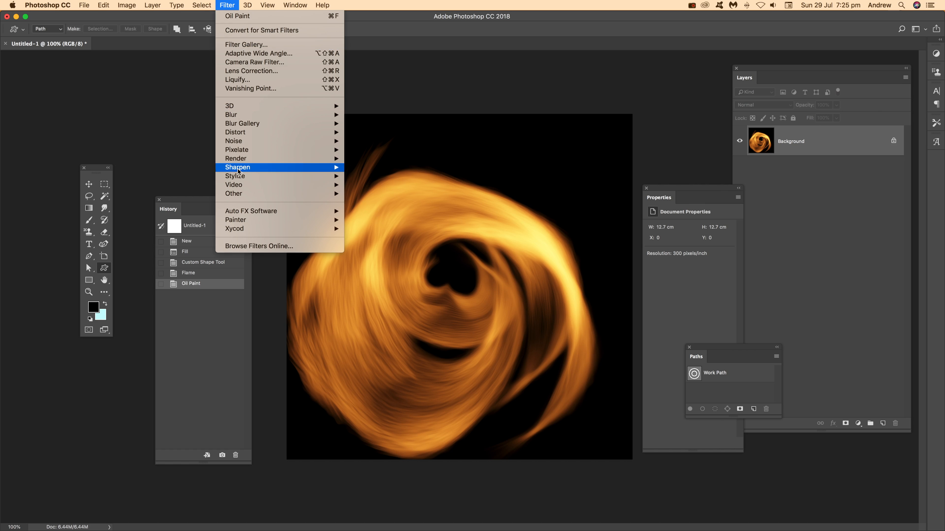
pyautogui.moveTo(245, 176)
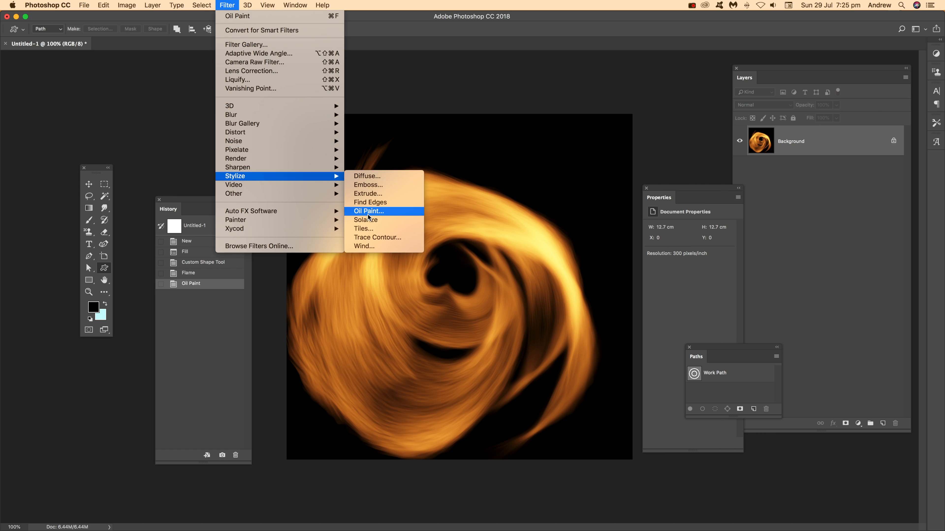
pyautogui.click(387, 213)
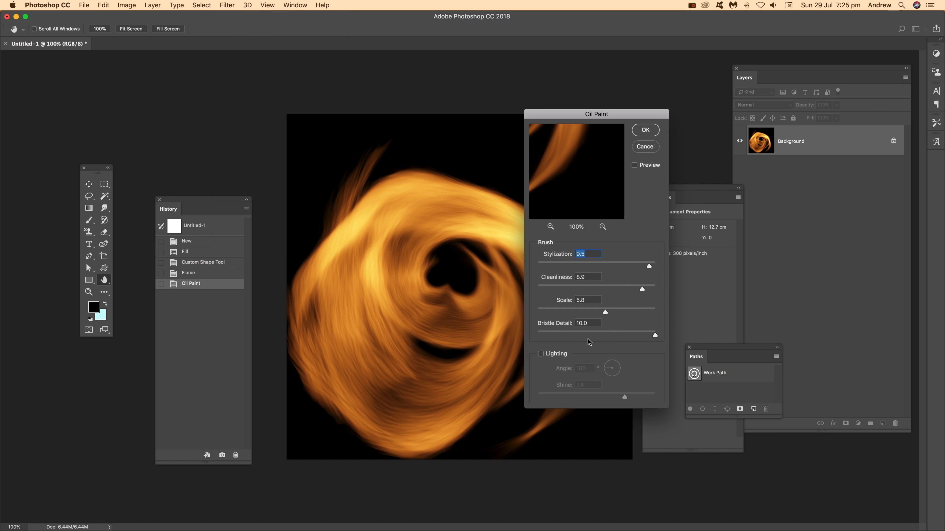
pyautogui.click(651, 131)
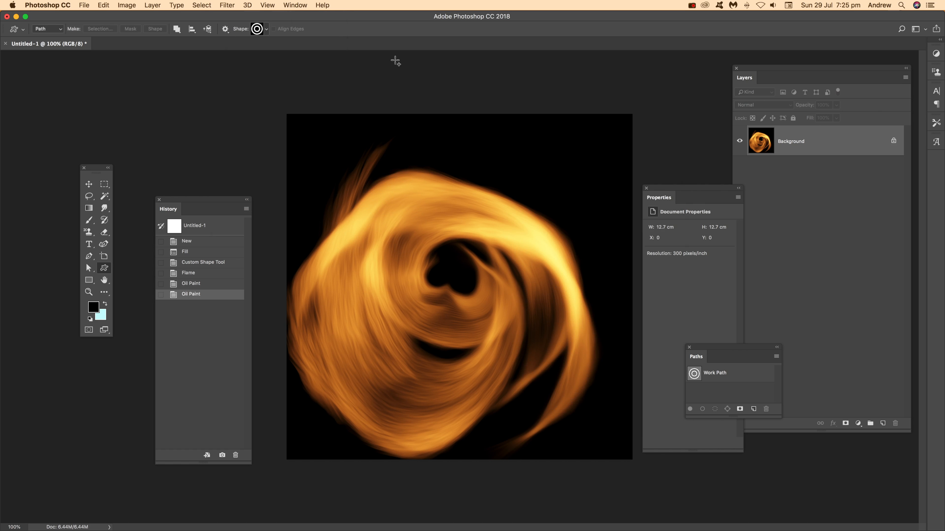
# Repeat the last Oil Paint filter three more times to smooth the flame into painterly strokes
pyautogui.click(230, 5)
pyautogui.click(234, 16)
pyautogui.click(230, 5)
pyautogui.click(233, 16)
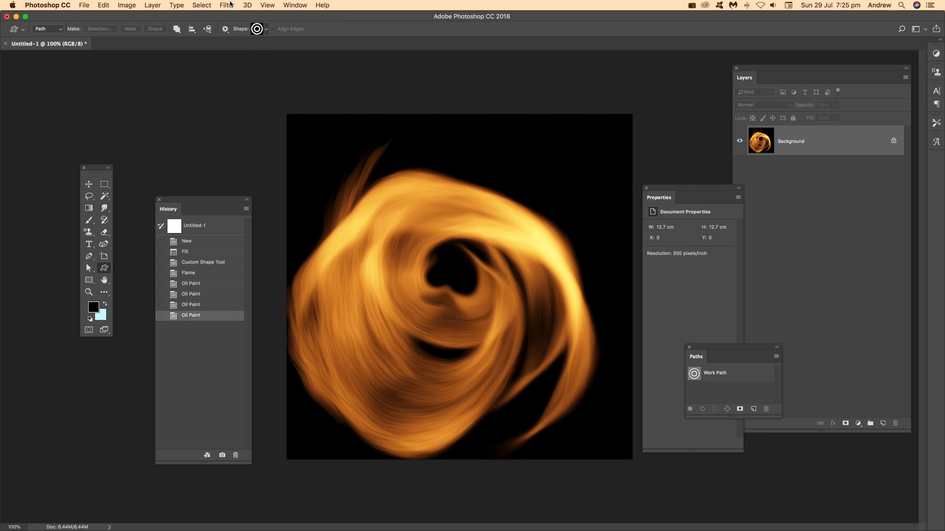
pyautogui.click(230, 5)
pyautogui.click(233, 16)
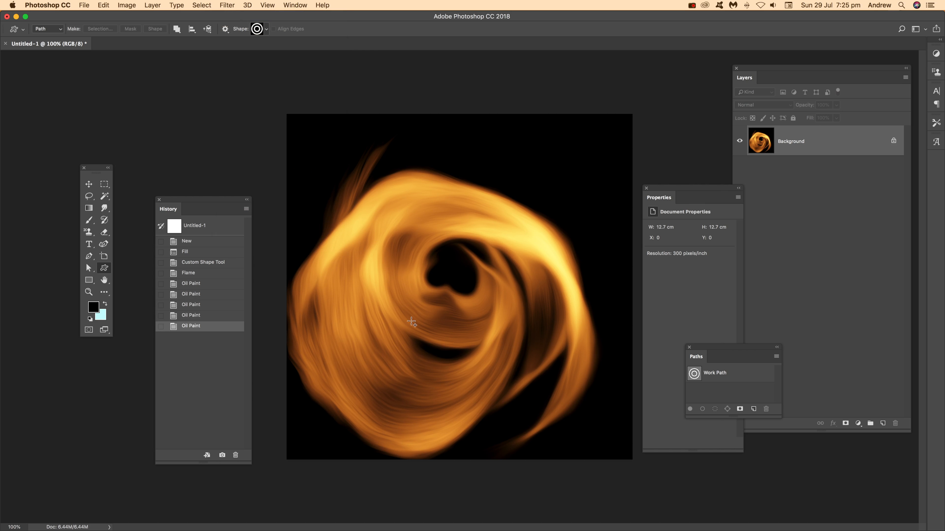
# Apply the Glowing Edges filter from the Filter Gallery with edge width 3, edge brightness 18 and smoothness 10
pyautogui.click(228, 5)
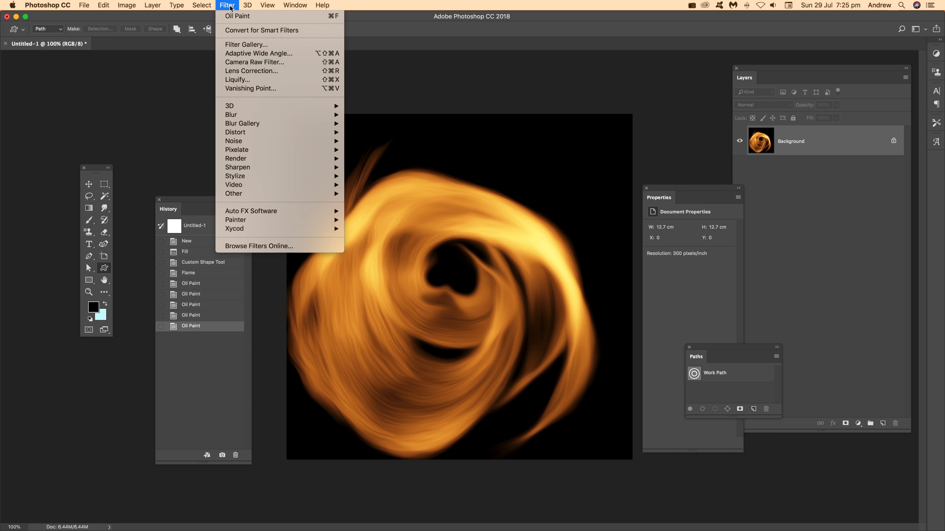
pyautogui.click(238, 44)
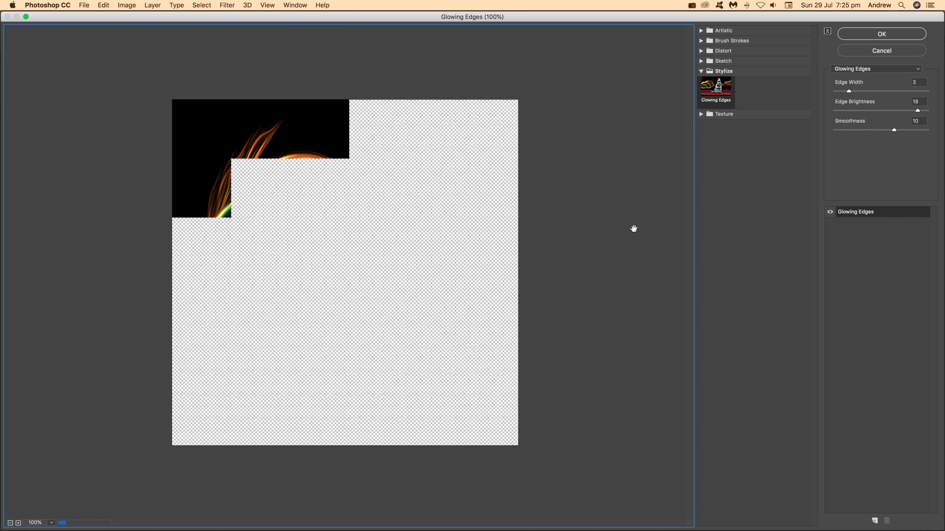
pyautogui.moveTo(850, 90)
pyautogui.mouseDown()
pyautogui.moveTo(875, 91)
pyautogui.moveTo(853, 94)
pyautogui.mouseUp()
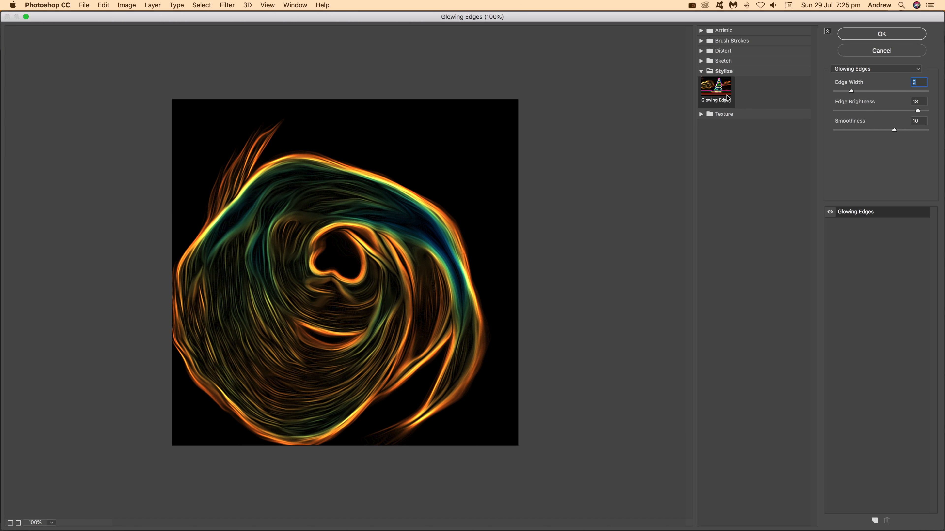
pyautogui.click(877, 34)
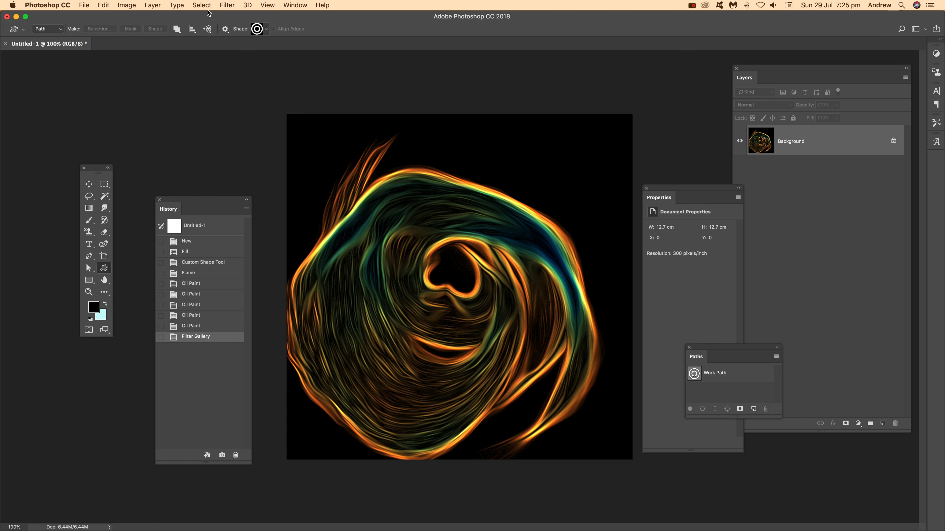
# Apply the Oil Paint filter three times with stylization 9.5, cleanliness 8.9, scale 5.8, bristle detail 10.0 and lighting off
pyautogui.click(230, 5)
pyautogui.moveTo(254, 178)
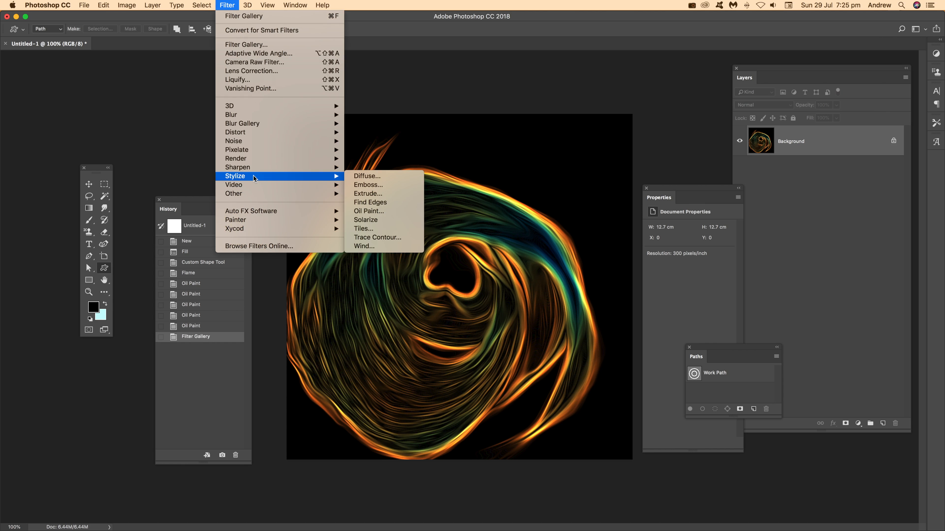
pyautogui.click(374, 214)
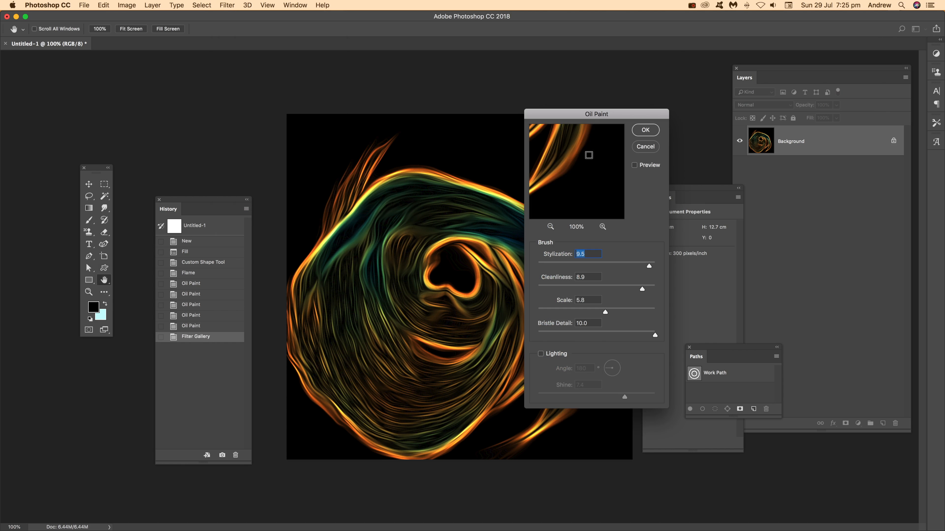
pyautogui.click(644, 129)
pyautogui.click(228, 5)
pyautogui.click(231, 19)
pyautogui.click(227, 5)
pyautogui.click(231, 17)
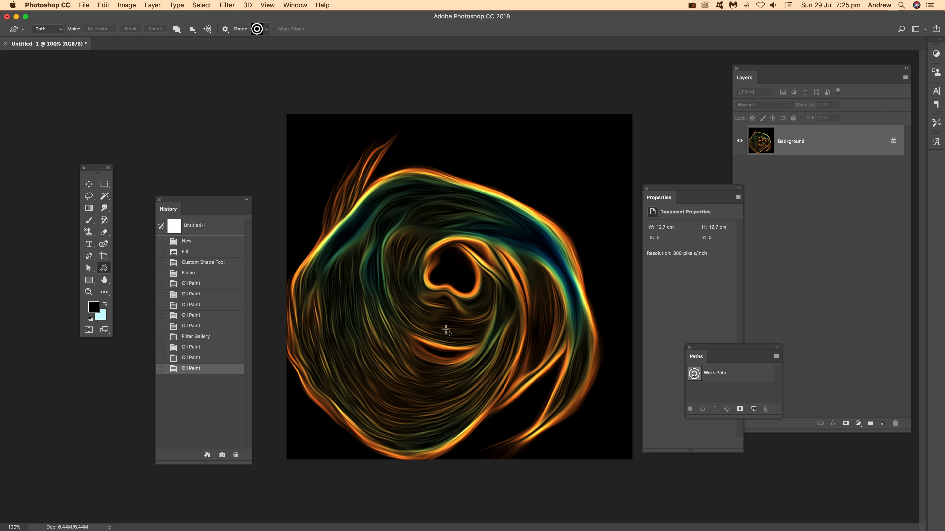
# Intensify the glowing flame's colours with a Vibrance adjustment of vibrance +36 and saturation +63
pyautogui.click(126, 5)
pyautogui.moveTo(132, 31)
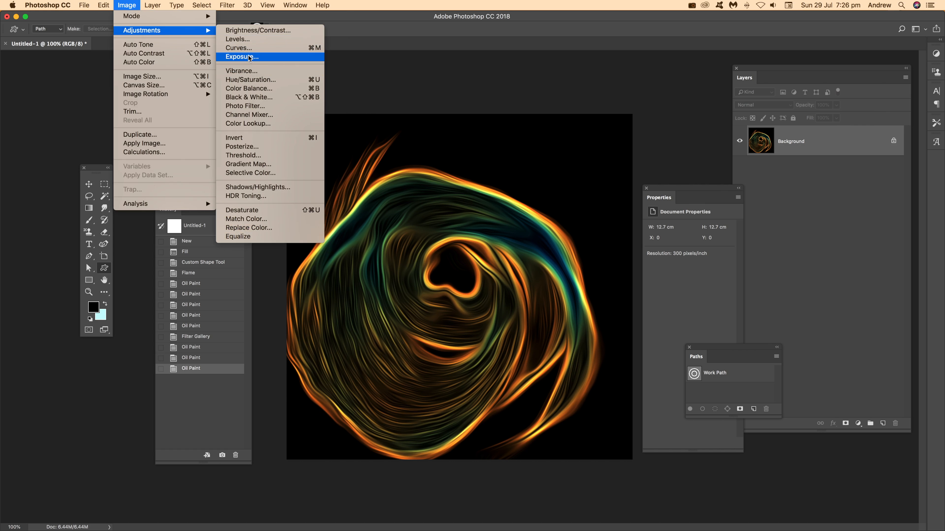
pyautogui.click(244, 74)
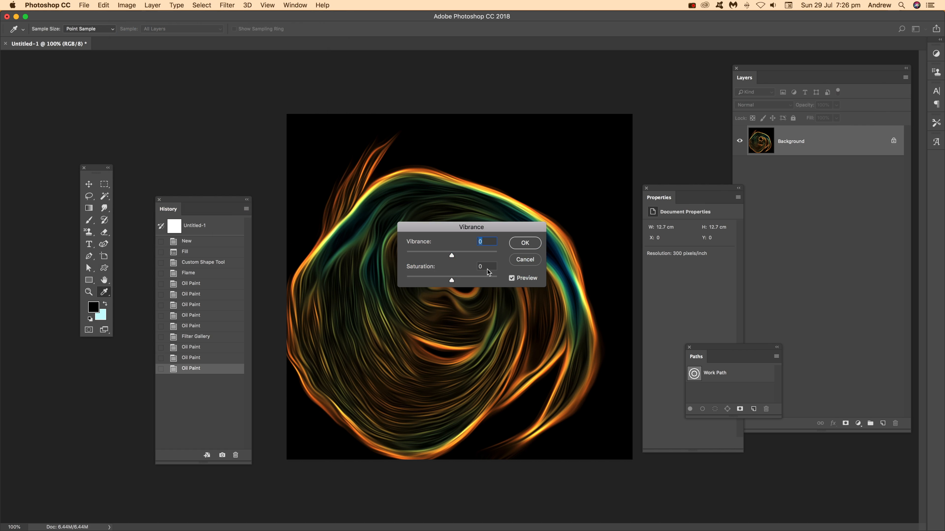
pyautogui.click(467, 258)
pyautogui.click(481, 280)
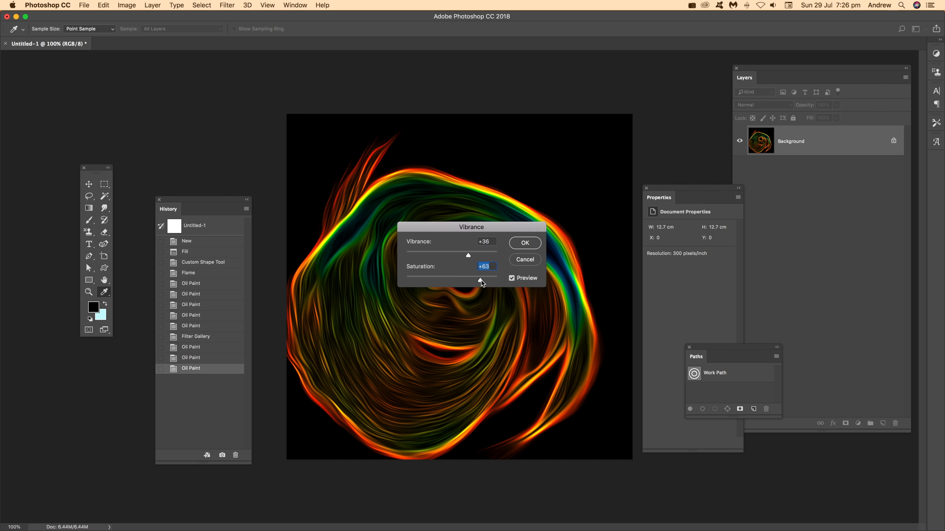
pyautogui.click(525, 244)
pyautogui.press('u')
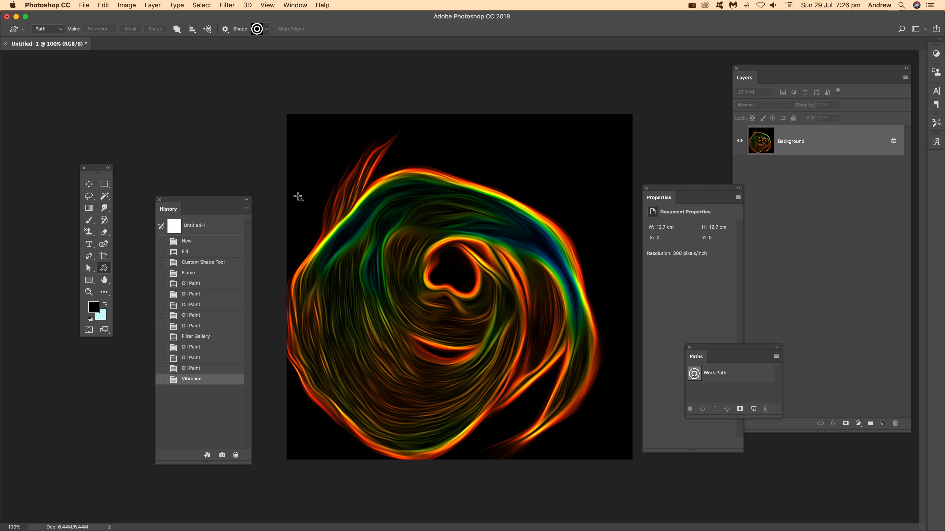
# Apply a Color Lookup adjustment to the flame using the Sepia abstract profile with dithering on
pyautogui.click(126, 5)
pyautogui.moveTo(136, 35)
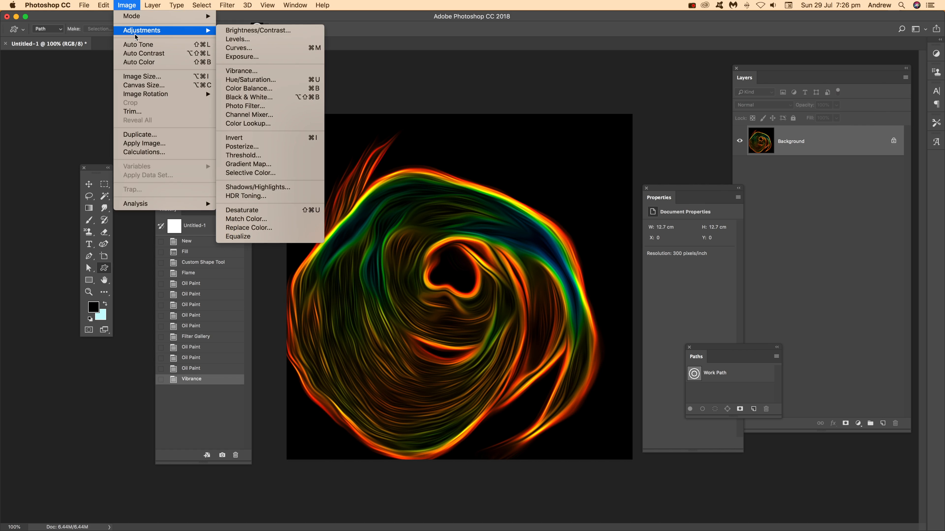
pyautogui.click(274, 129)
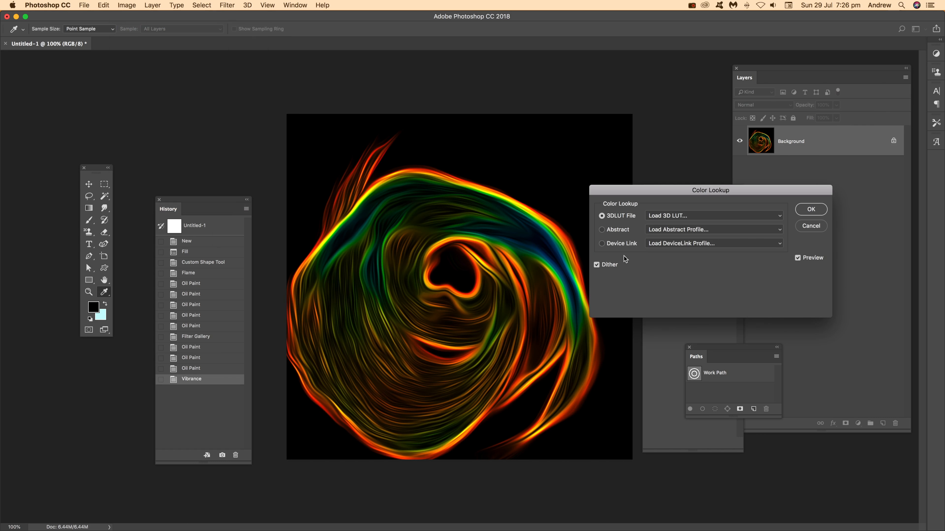
pyautogui.click(677, 218)
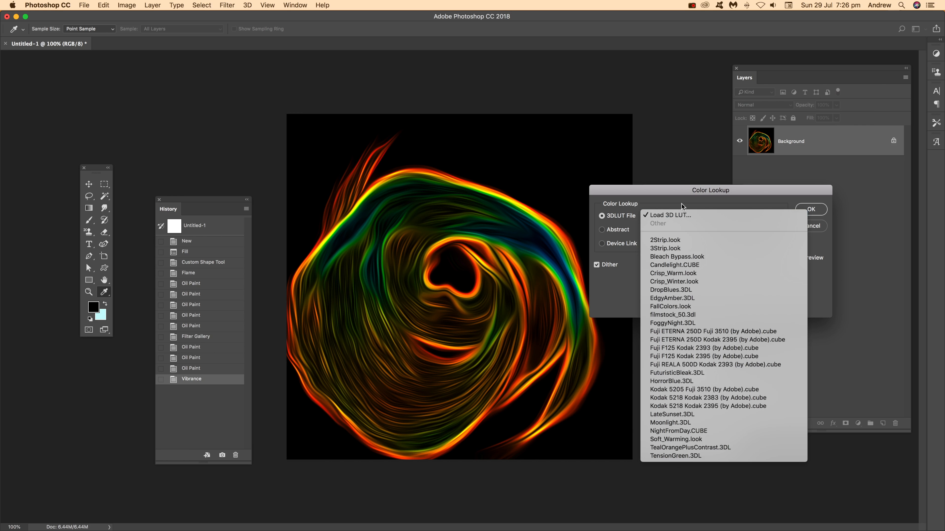
pyautogui.click(675, 205)
pyautogui.click(673, 229)
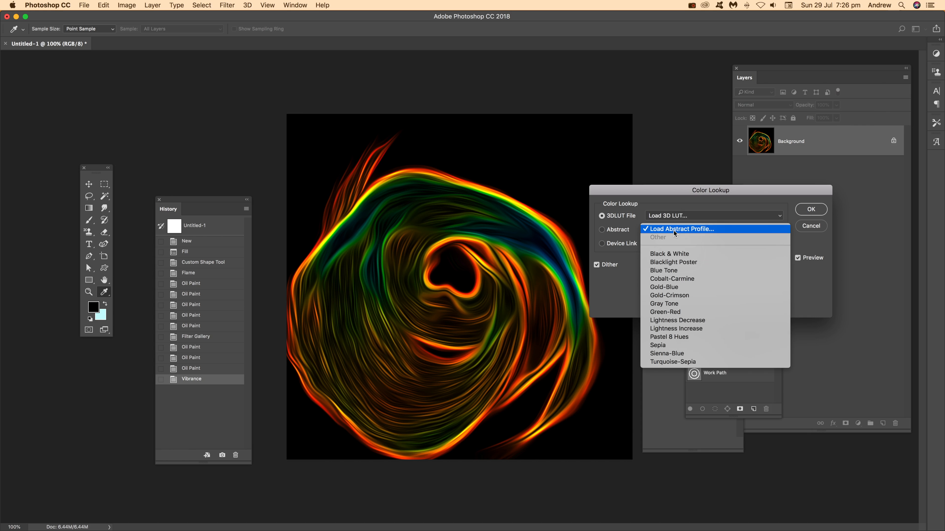
pyautogui.click(661, 347)
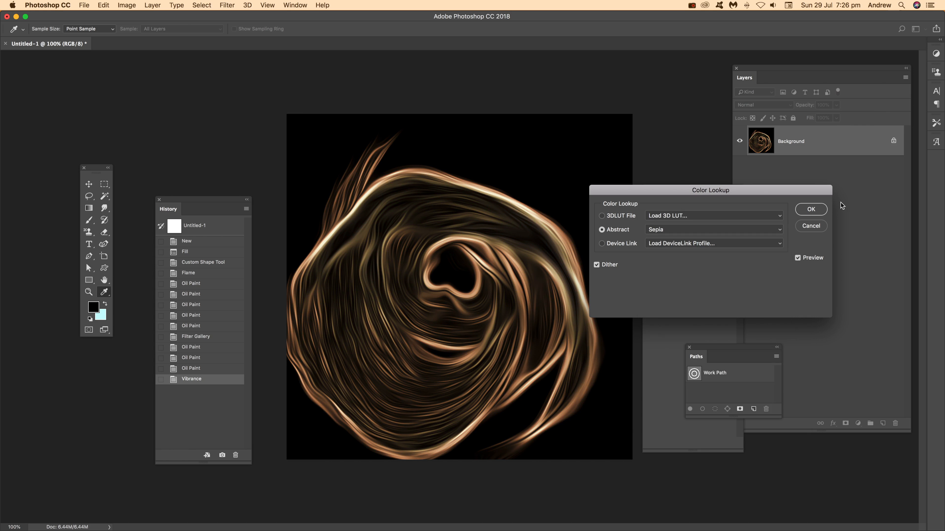
pyautogui.click(810, 209)
# Boost the sepia-toned flame with a Vibrance adjustment of vibrance +35 and saturation +79
pyautogui.click(126, 5)
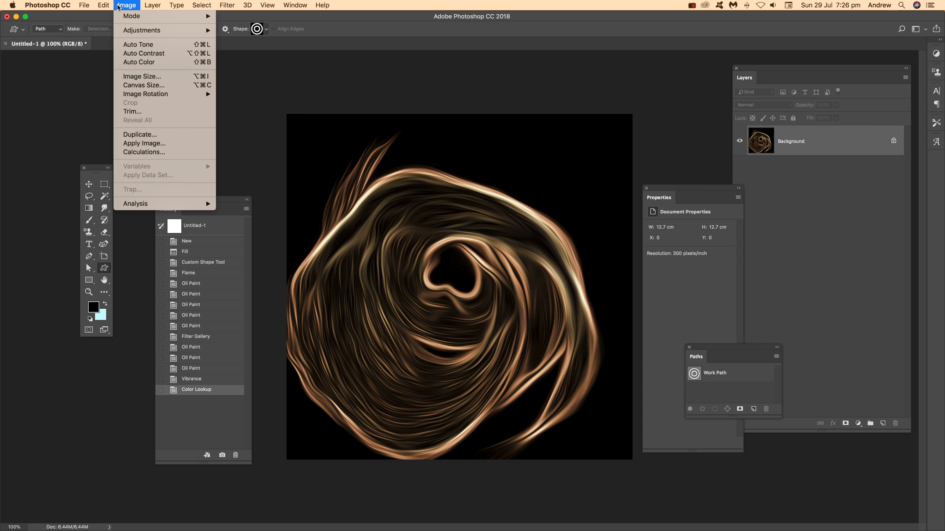
pyautogui.moveTo(164, 31)
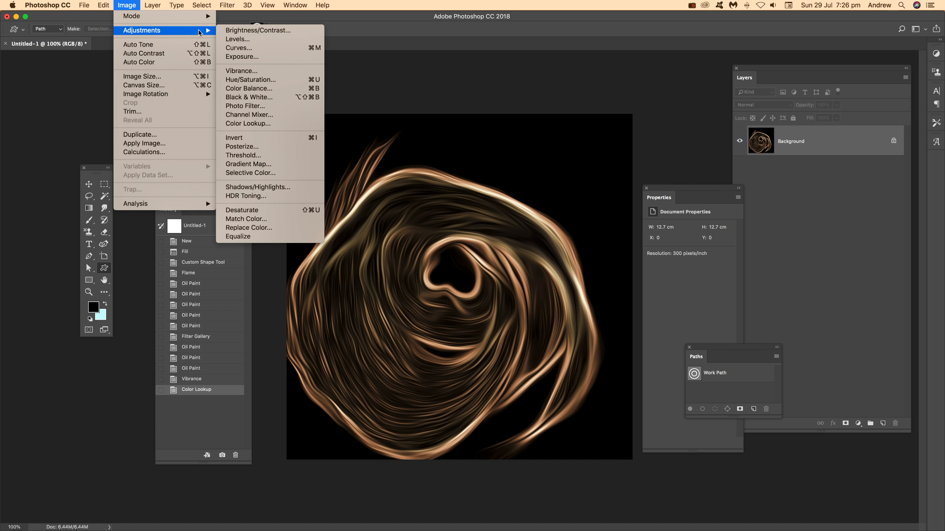
pyautogui.click(258, 71)
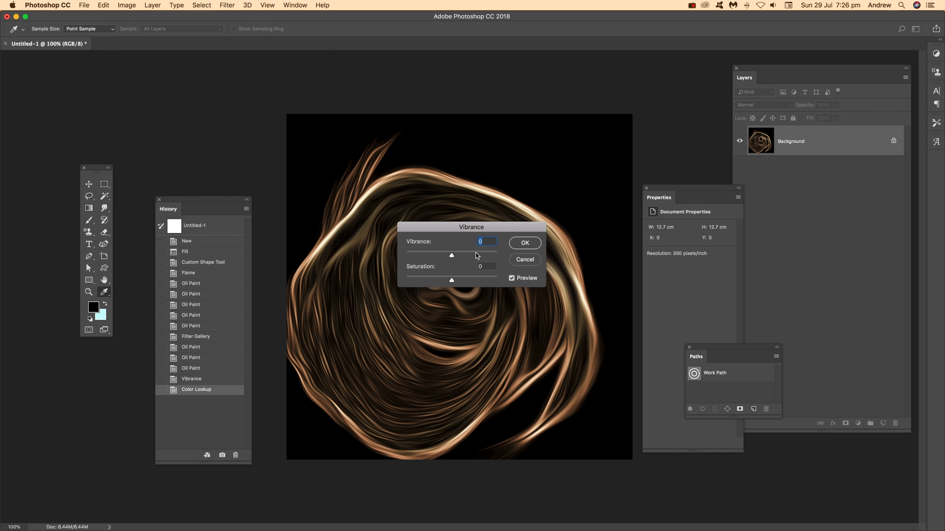
pyautogui.moveTo(451, 280); pyautogui.dragTo(487, 279)
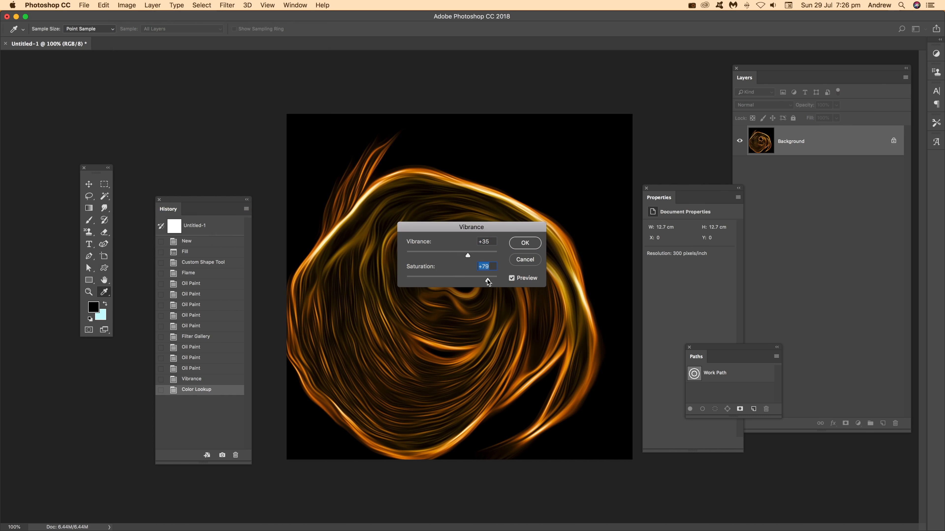
pyautogui.click(525, 243)
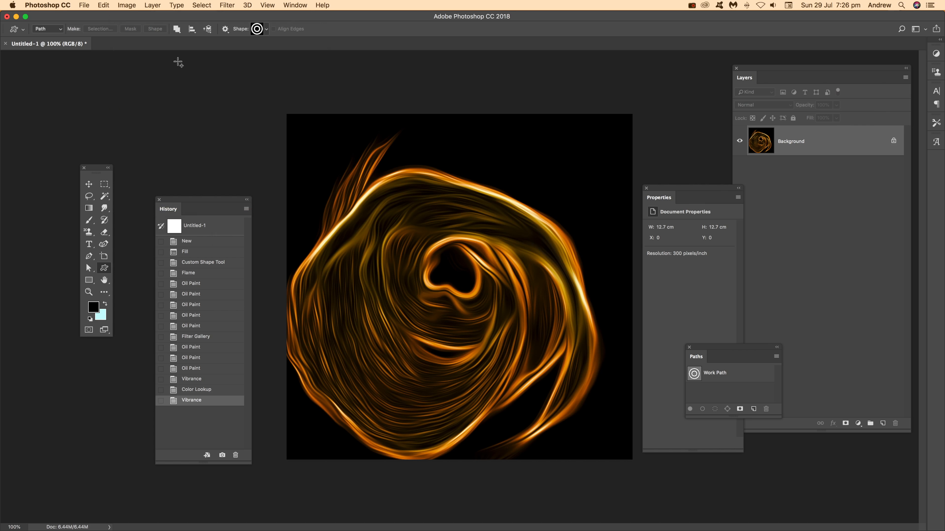
# Apply another Vibrance adjustment to the golden flame with vibrance +40 and saturation +67
pyautogui.click(123, 5)
pyautogui.moveTo(149, 35)
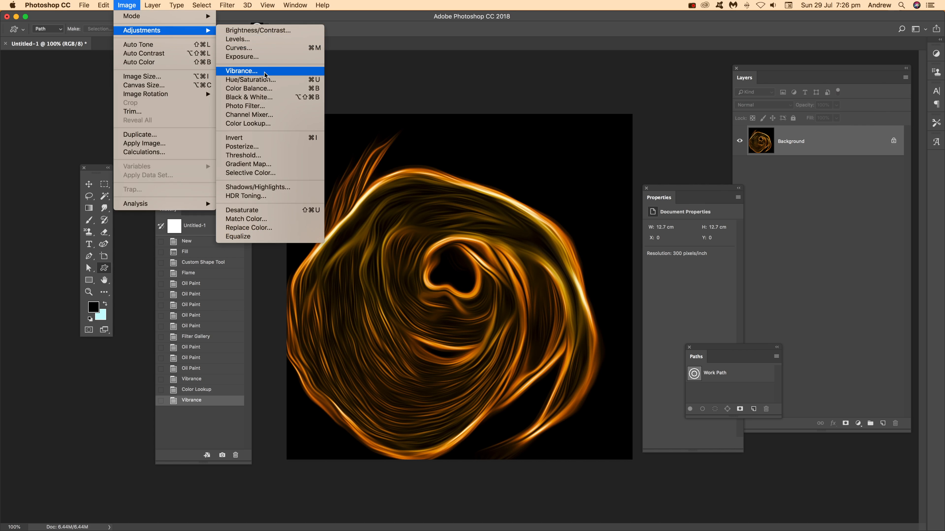
pyautogui.click(258, 74)
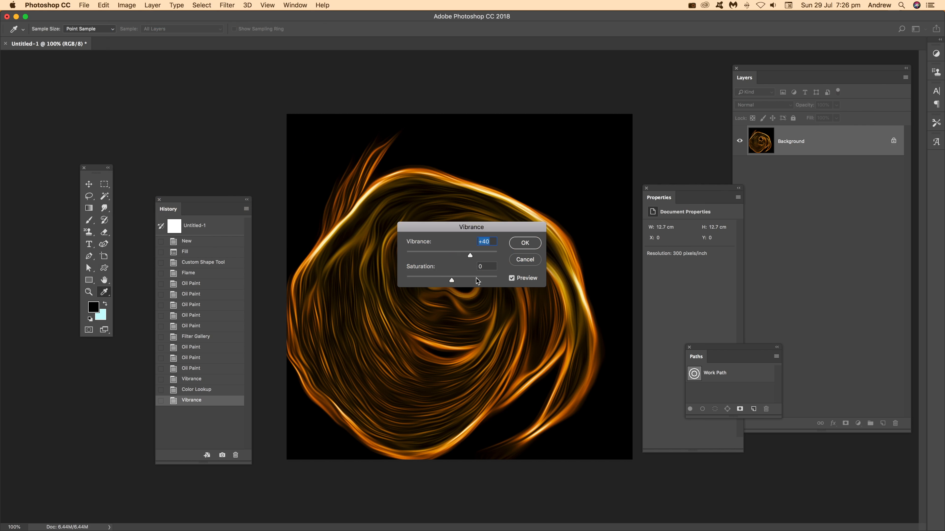
pyautogui.moveTo(476, 278); pyautogui.dragTo(487, 279)
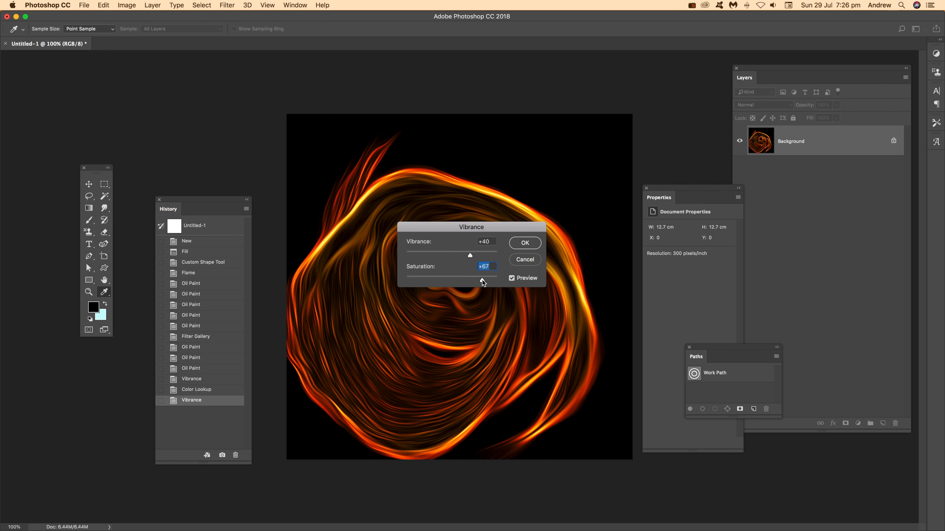
pyautogui.click(524, 242)
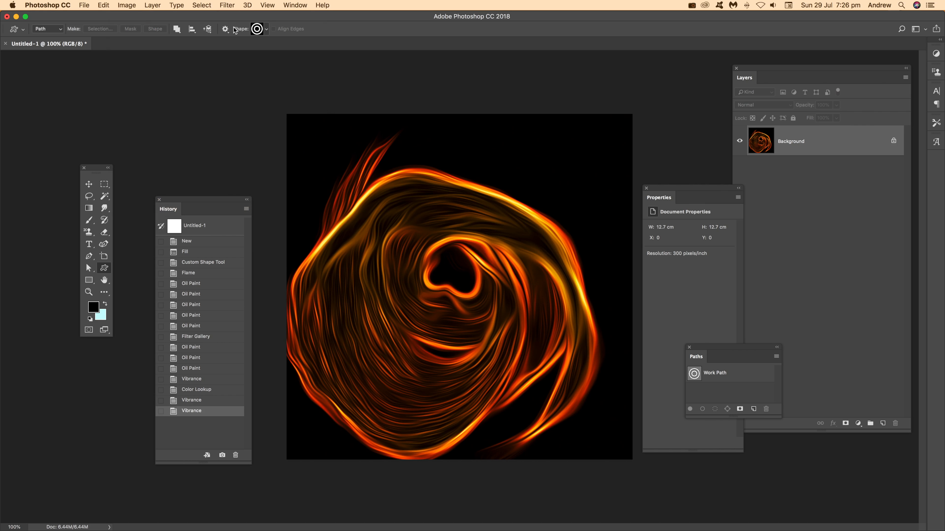
# Reapply the last Oil Paint filter once to the recoloured flame
pyautogui.click(228, 5)
pyautogui.click(239, 17)
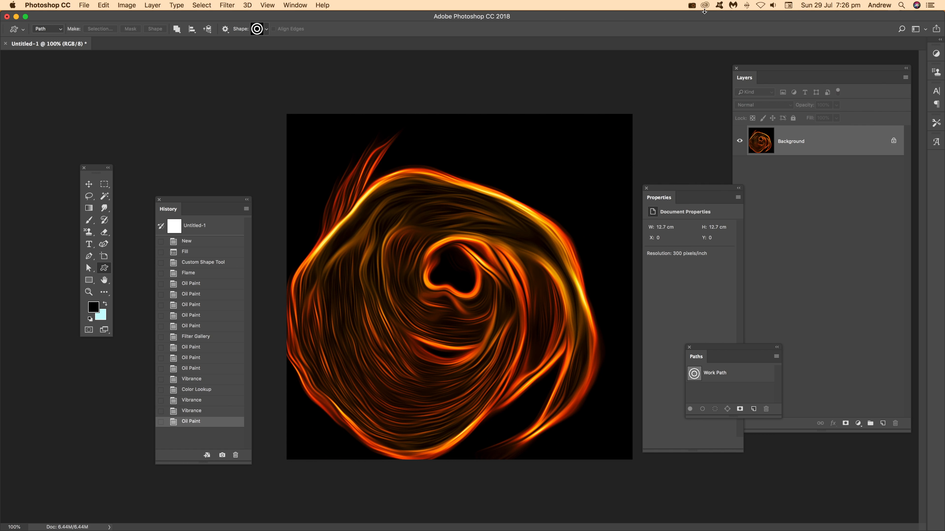
pyautogui.click(692, 5)
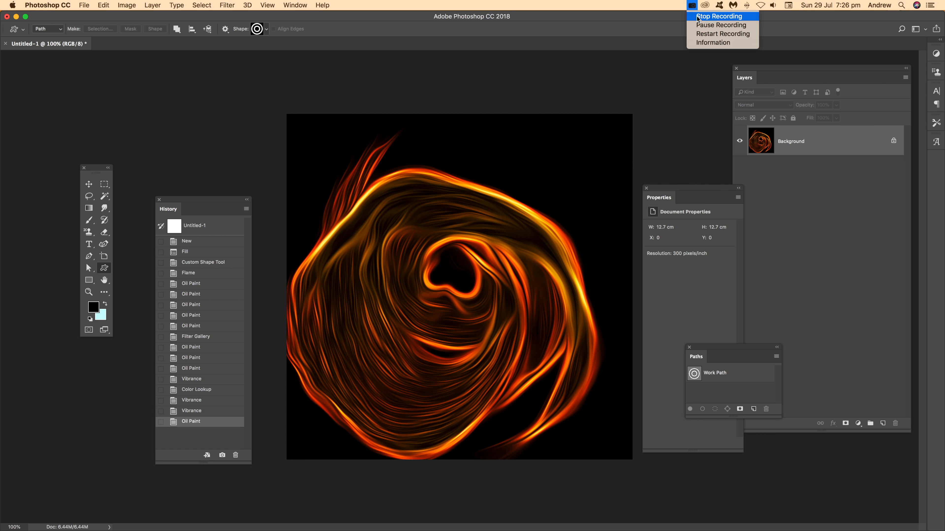